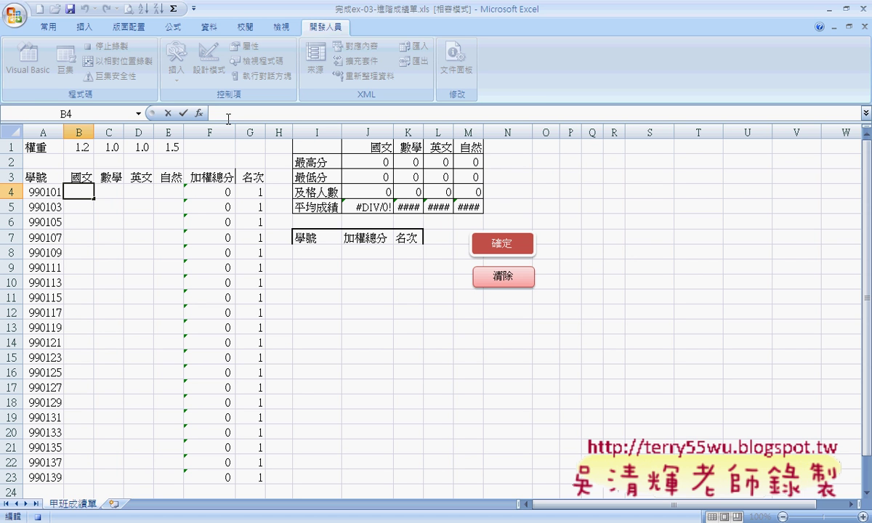
Insert the RAND function into cell B4 from the Recently Used category, then reopen its formula for editing
left_click(198, 114)
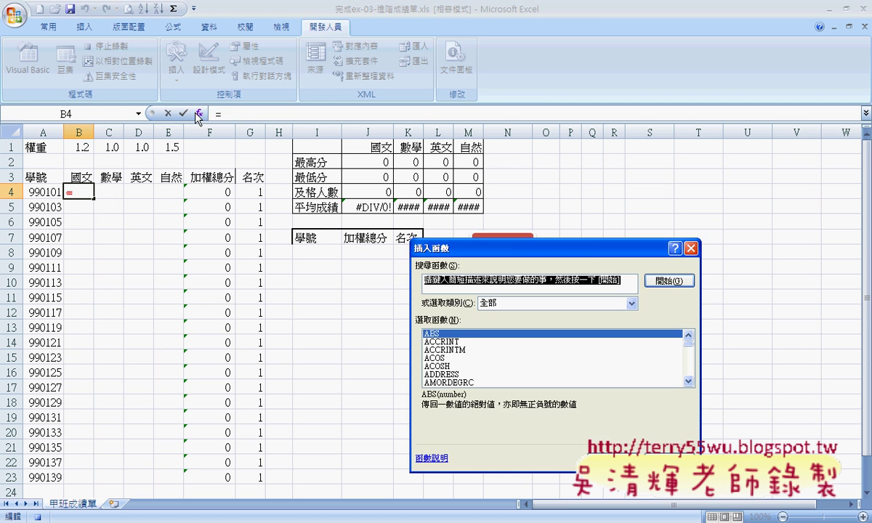
left_click(501, 303)
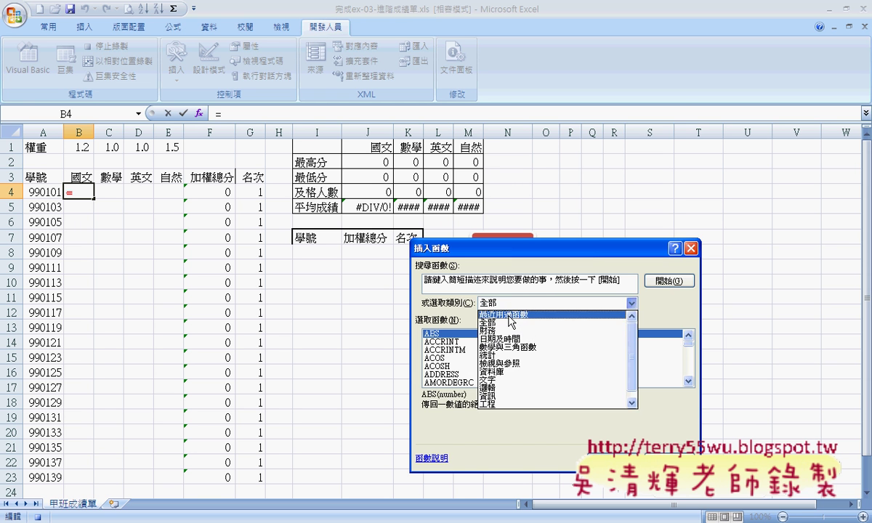
left_click(510, 320)
left_click(436, 342)
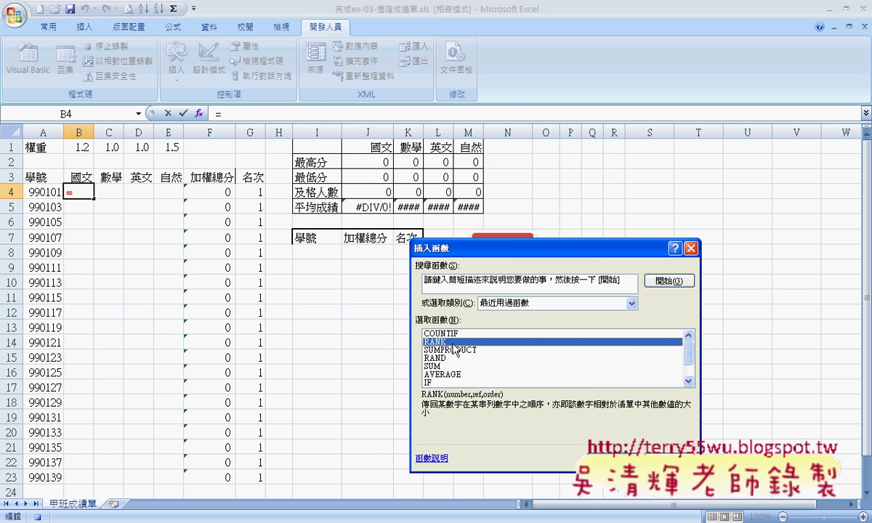
left_click(451, 358)
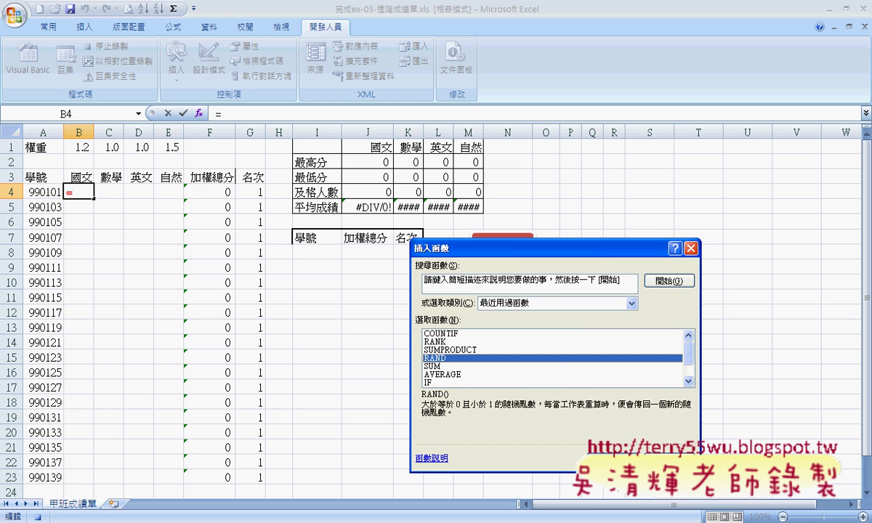
left_click(619, 458)
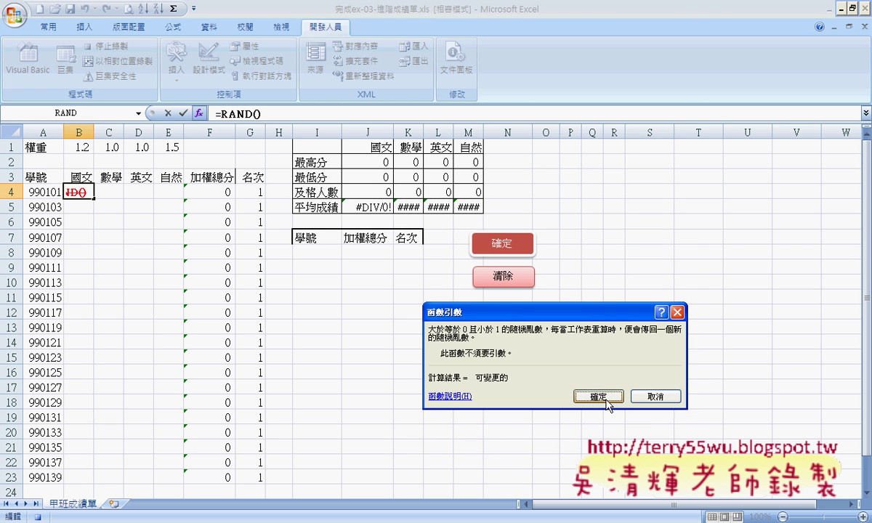
left_click(607, 400)
left_click(227, 112)
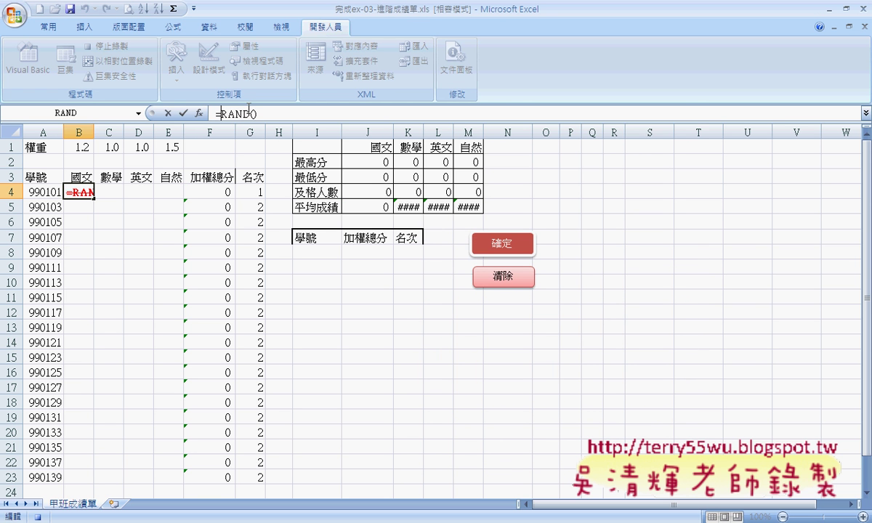
Edit B4's formula to =30+INT(RAND()*70)+1 so it yields a random score (currently 99)
type("30+")
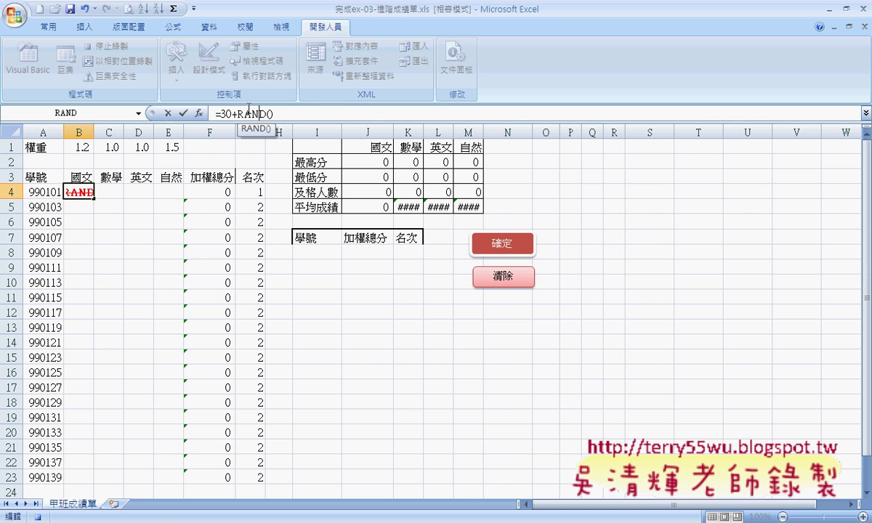
key("Left")
key("Left")
key("Left")
type("1")
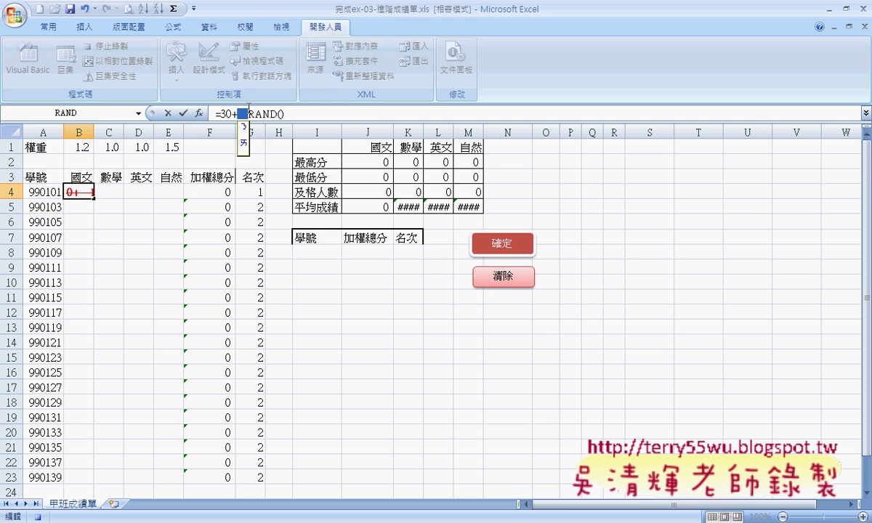
type("(")
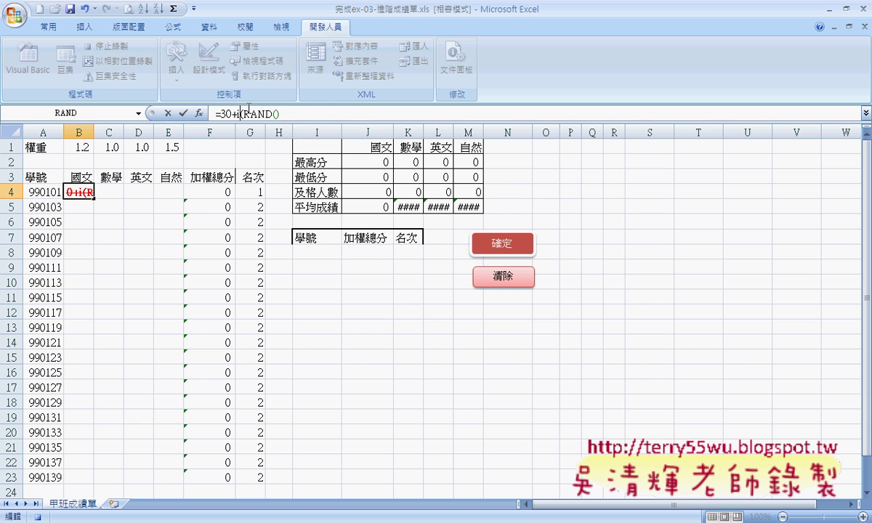
type("int")
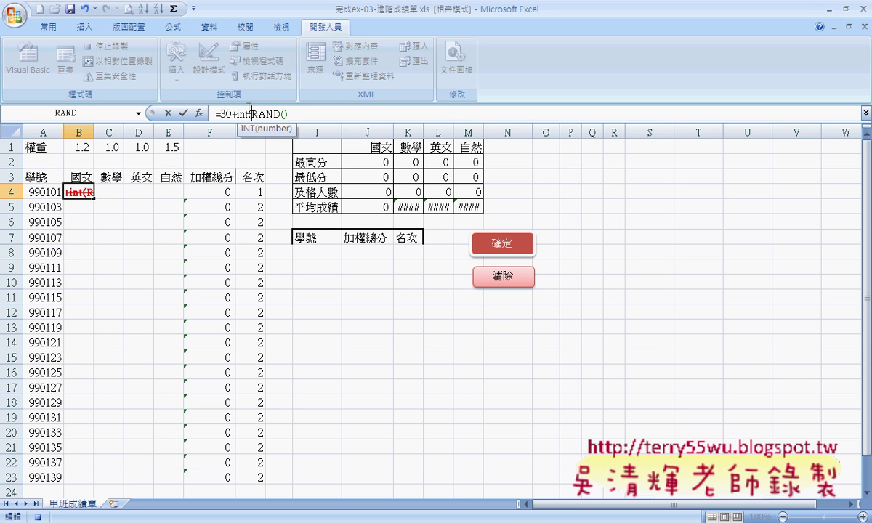
key("Right")
key("Right")
key("Right")
key("Right")
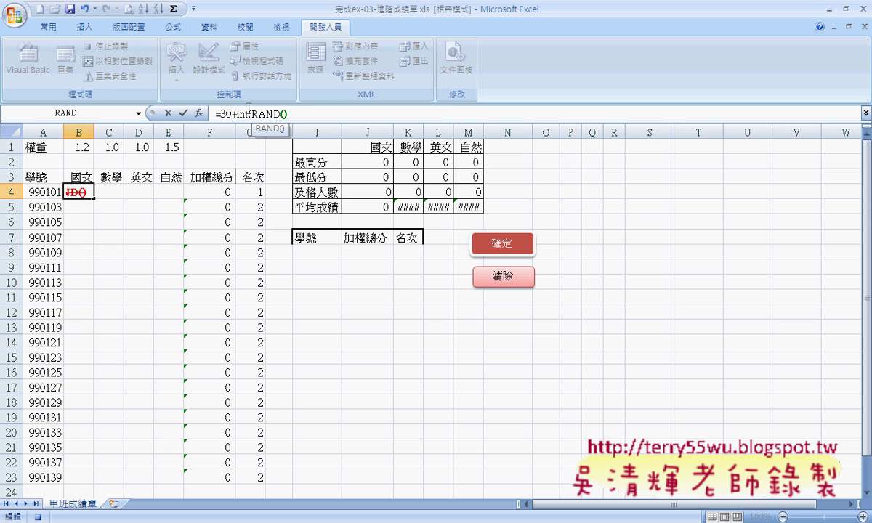
type("*70")
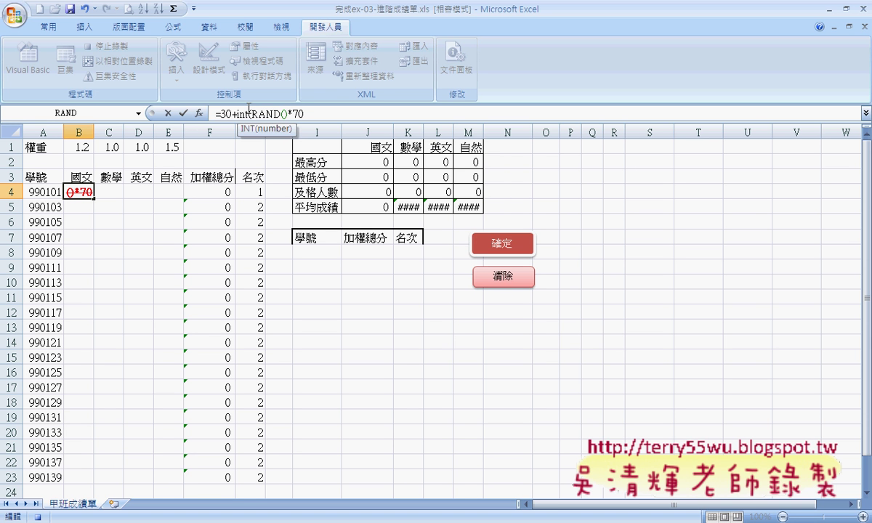
type(")+1")
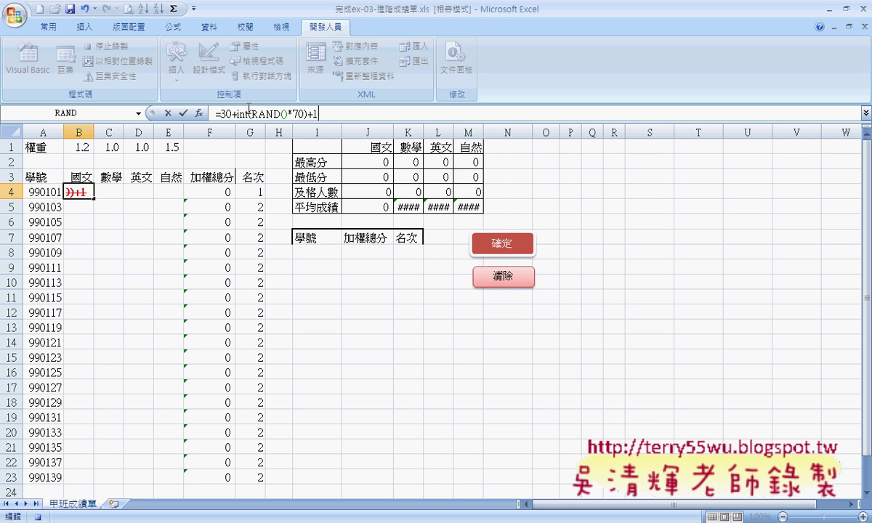
left_click(183, 114)
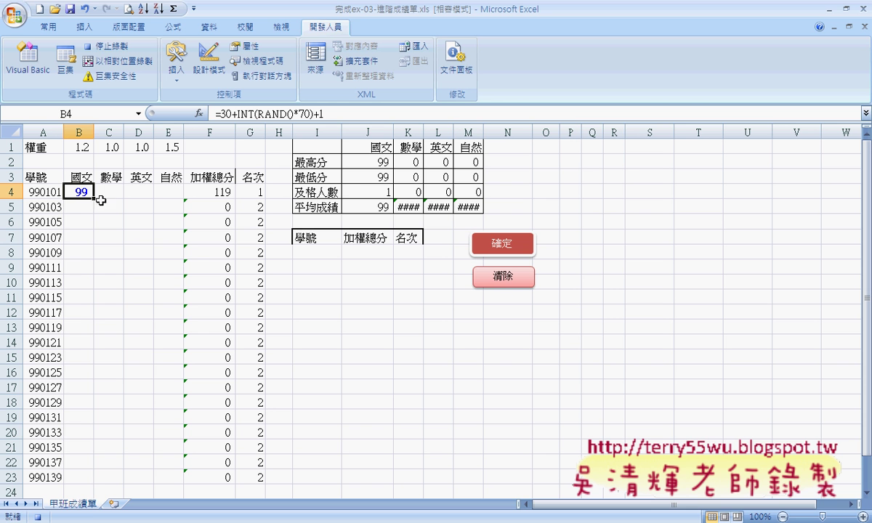
Fill the score formula across B4:E23 and paste the block back over itself as values only
mouse_move(94, 198)
left_mouse_down()
mouse_move(94, 483)
mouse_move(180, 458)
left_mouse_up()
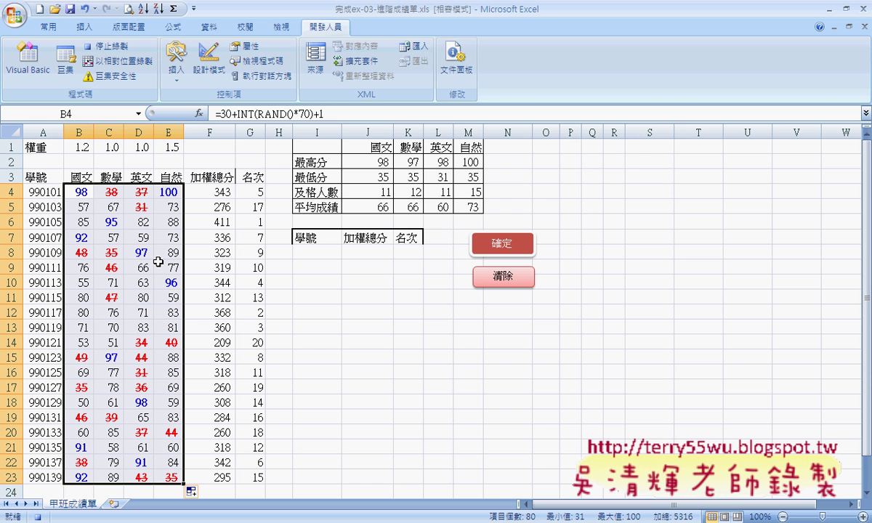
key("ctrl+c")
right_click(162, 264)
left_click(212, 320)
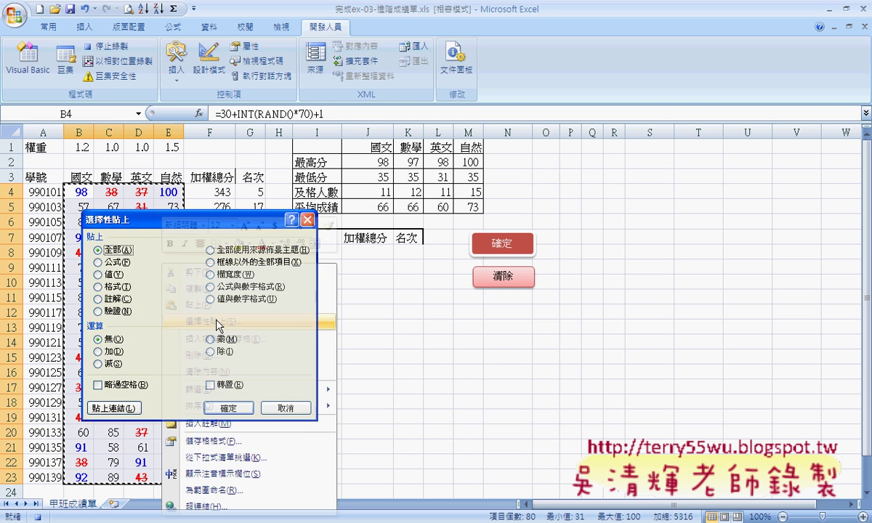
left_click(112, 275)
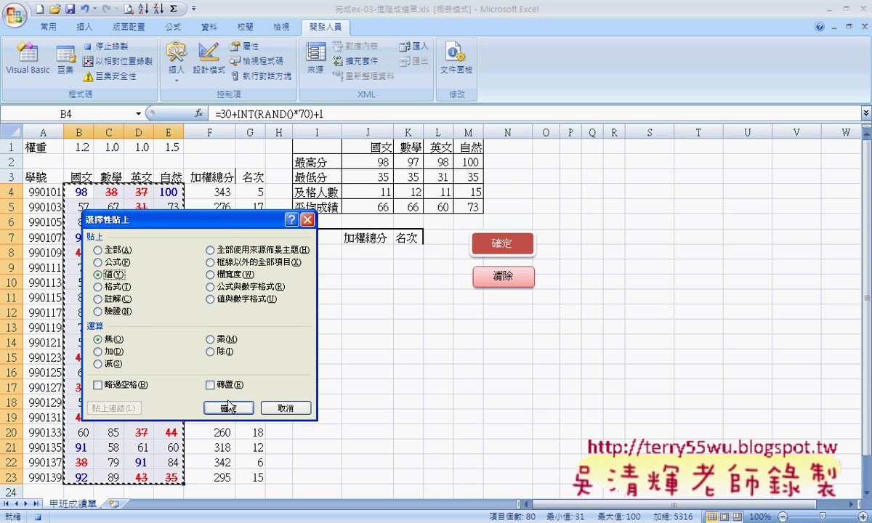
Confirm Paste Special so B4:E23 holds fixed scores instead of formulas
left_click(231, 406)
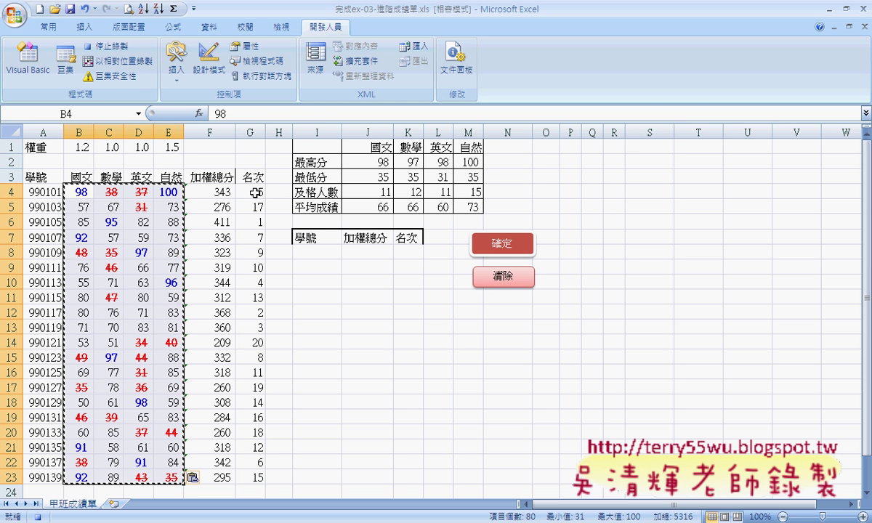
Sort the student table by the rank column from G4, smallest to largest
left_click(255, 193)
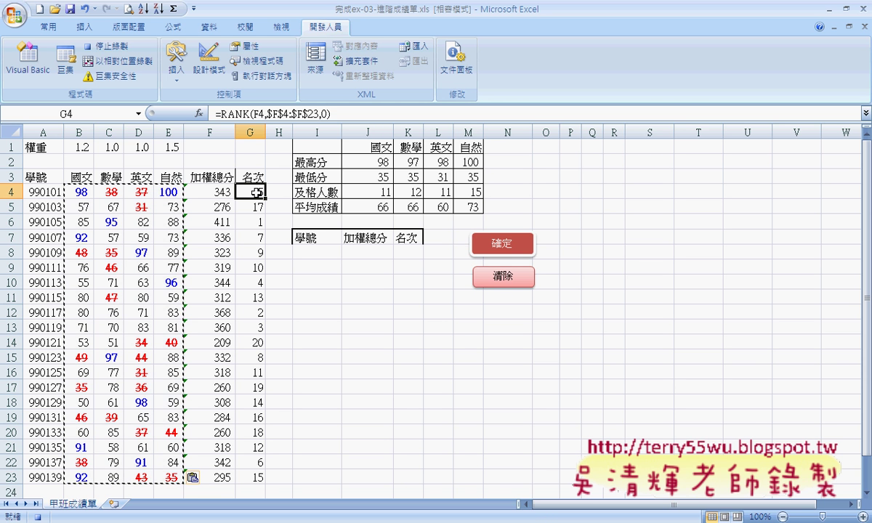
left_click(51, 27)
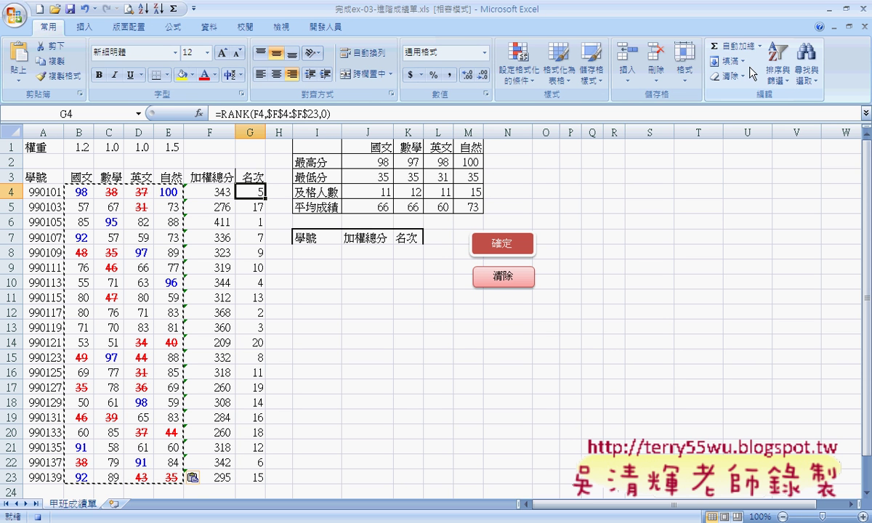
left_click(780, 73)
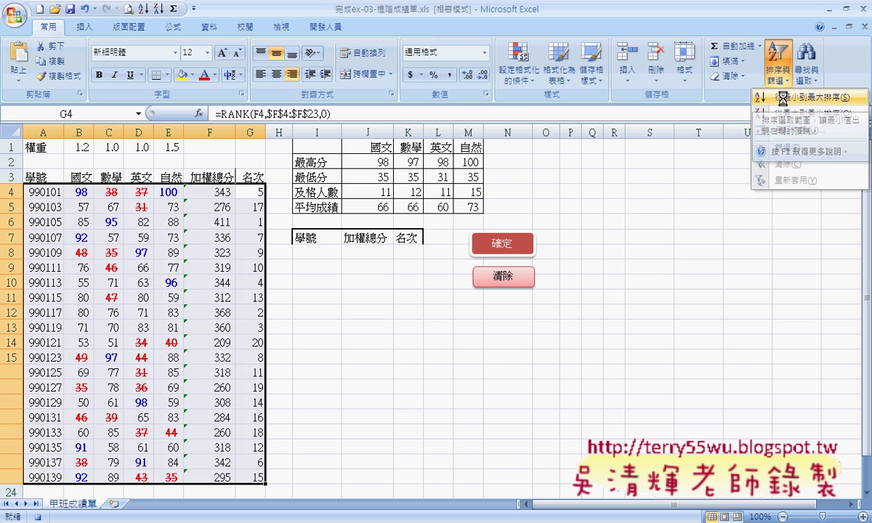
left_click(785, 98)
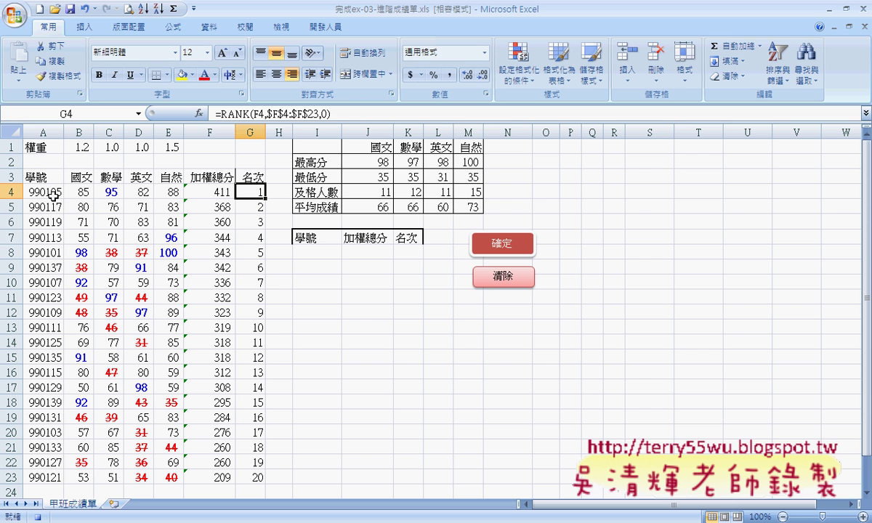
Copy the top five students' IDs, weighted totals and ranks (A4:A8, F4:G8) into I8
left_click_drag(49, 192, 52, 256)
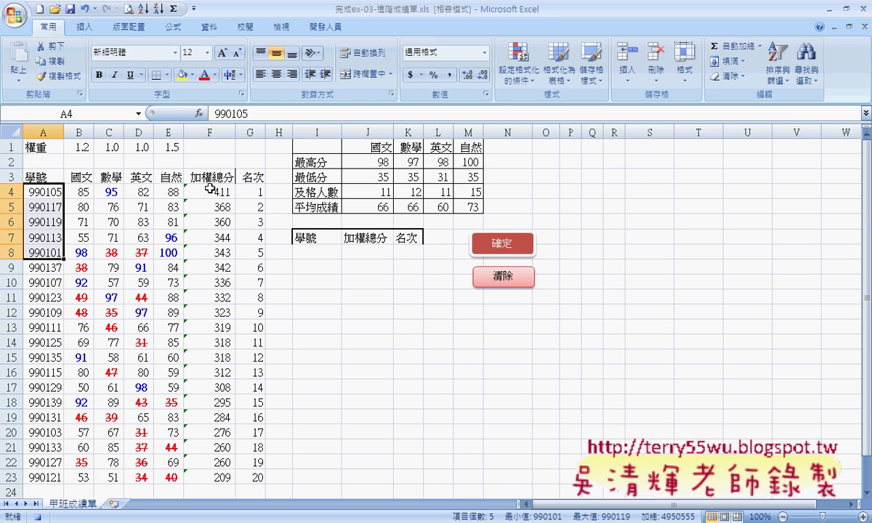
left_click_drag(209, 188, 249, 238)
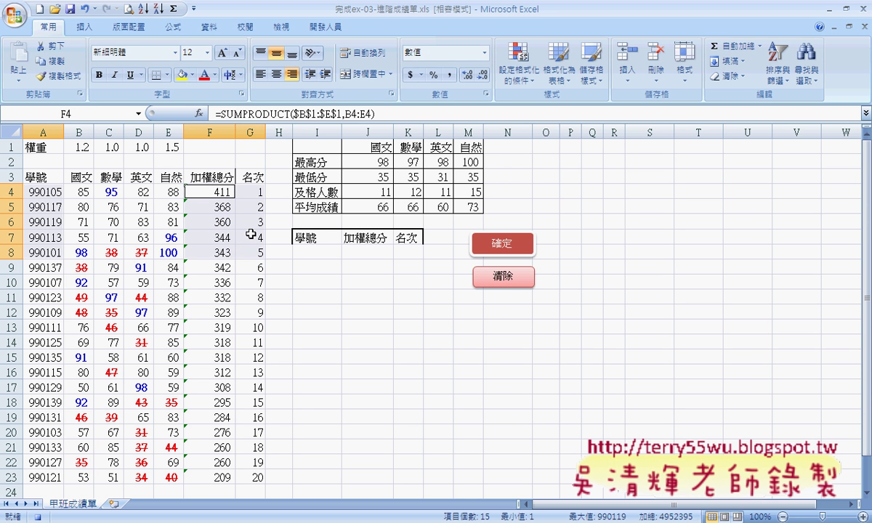
key("ctrl+c")
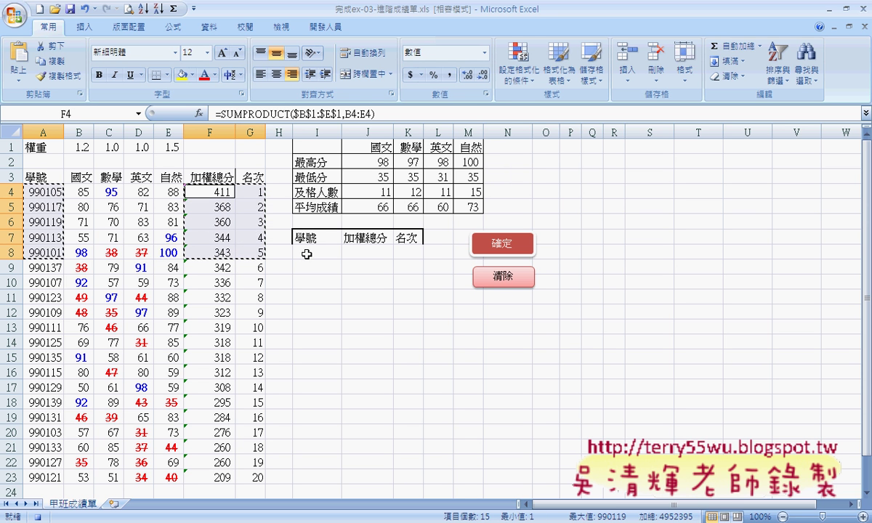
left_click(307, 254)
key("ctrl+v")
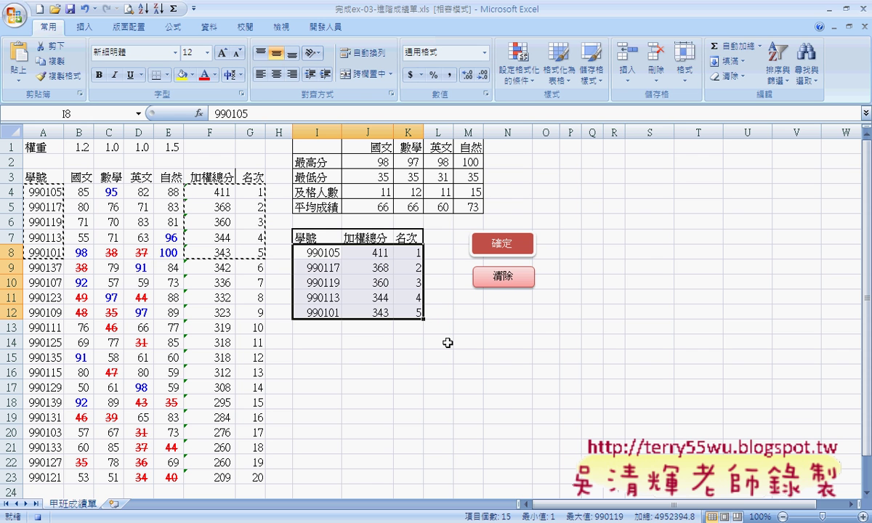
key("Escape")
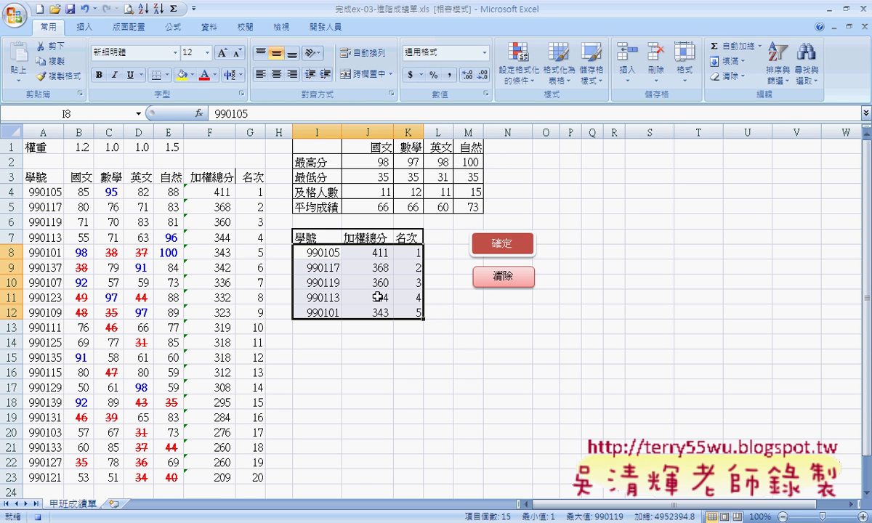
left_click(444, 343)
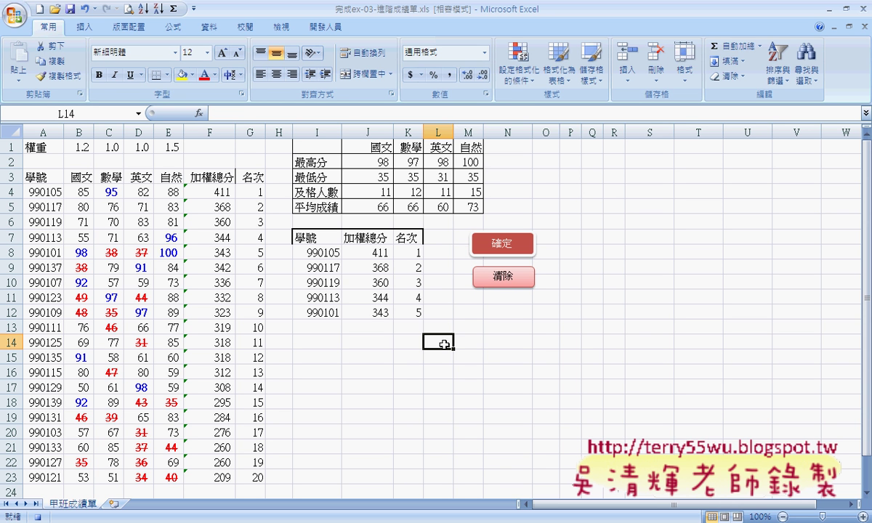
Re-sort the grade rows by 學號 ascending from A4, then select empty cell I14
left_click(45, 183)
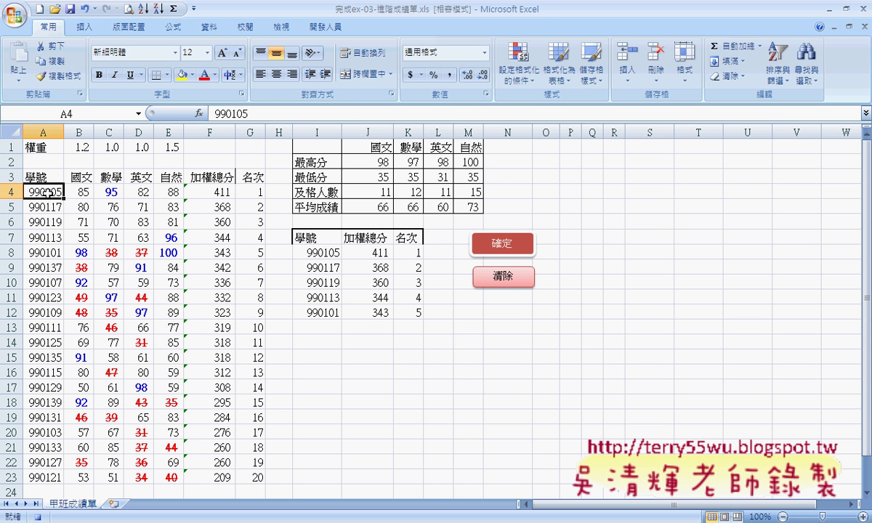
left_click(778, 64)
left_click(785, 98)
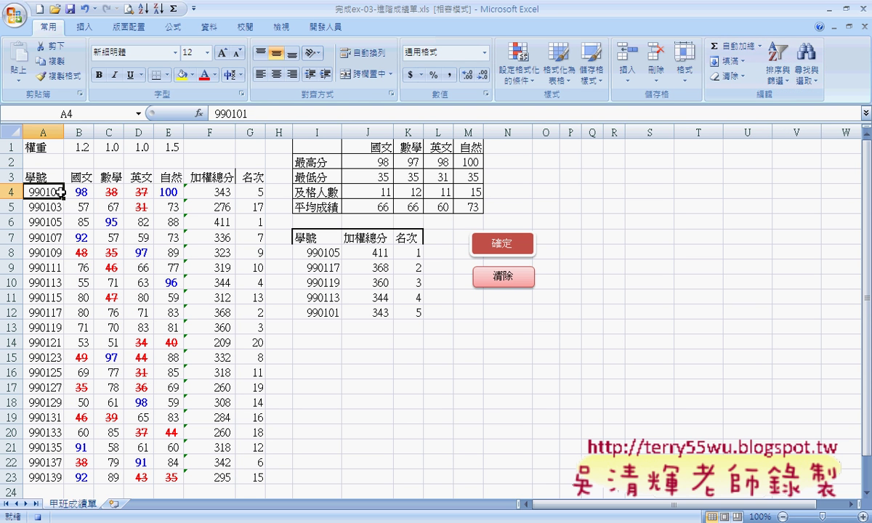
left_click(321, 345)
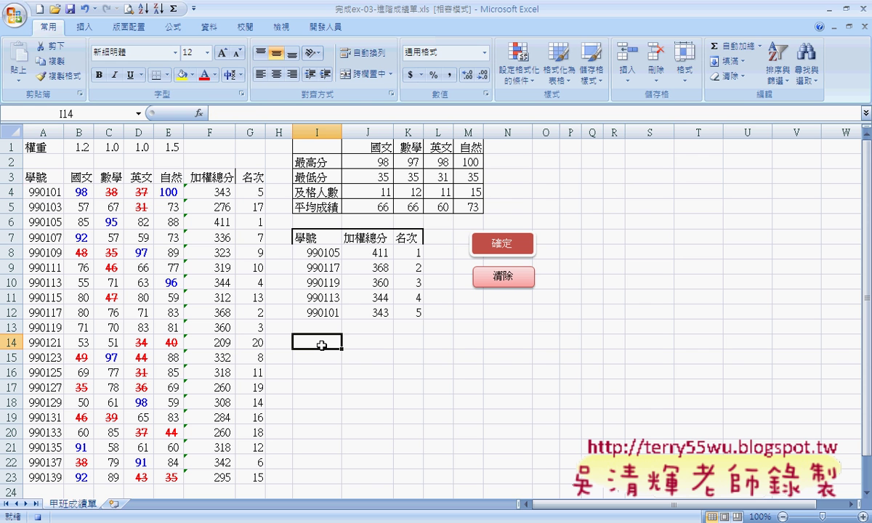
Stop the macro recording on the Developer tab and open Macro2 via Macros > Edit
left_click(326, 27)
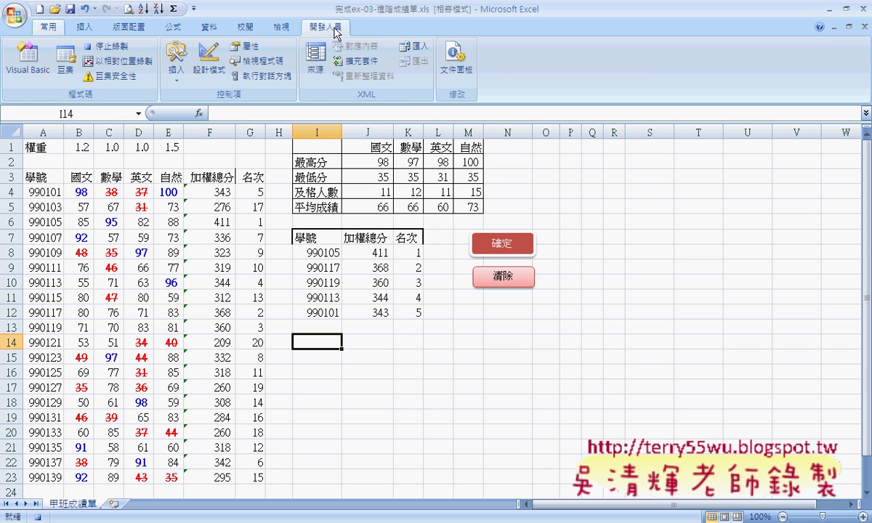
left_click(109, 46)
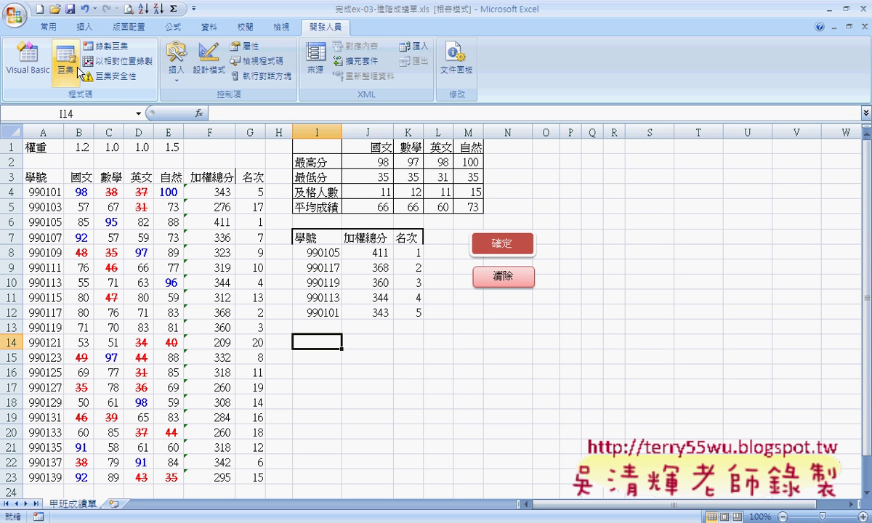
left_click(65, 64)
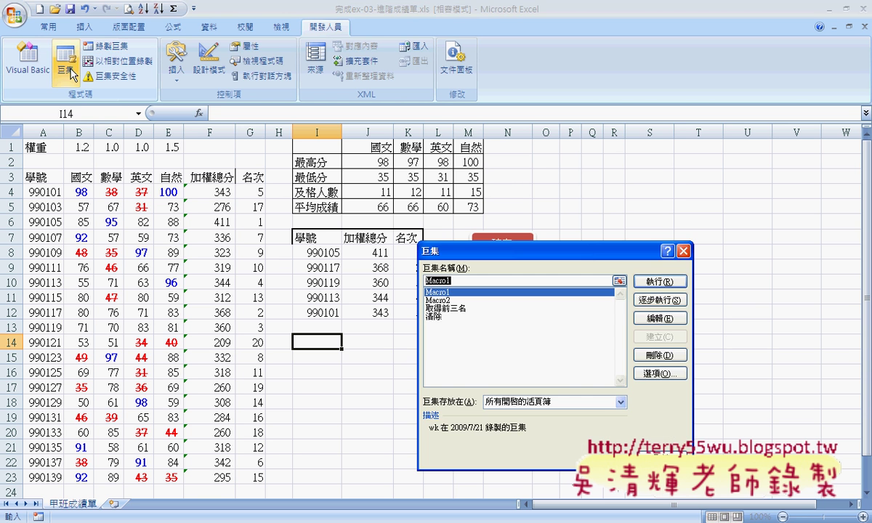
left_click(445, 300)
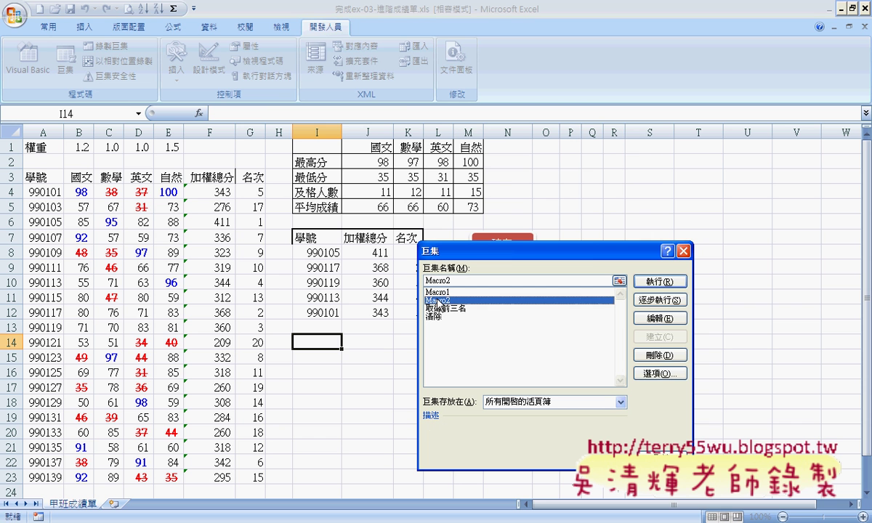
left_click(657, 319)
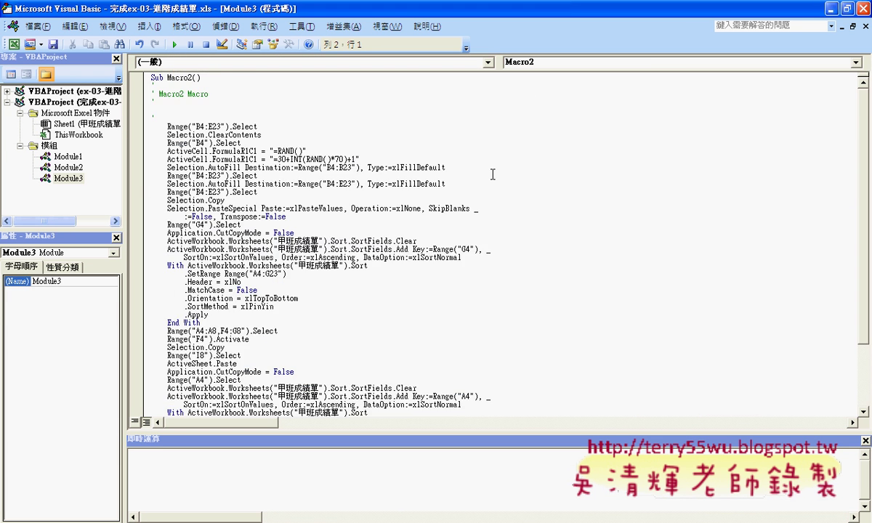
scroll(492, 172, "down", 3)
scroll(490, 172, "down", 1)
scroll(487, 170, "up", 4)
Switch to PowerPoint, advance to slide 17's VBA code, then minimize the presentation
left_click(341, 516)
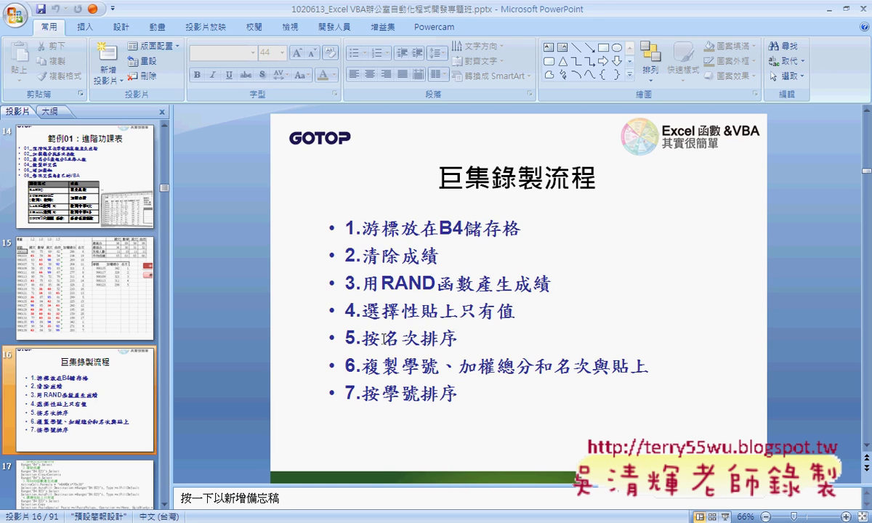
scroll(381, 340, "down", 1)
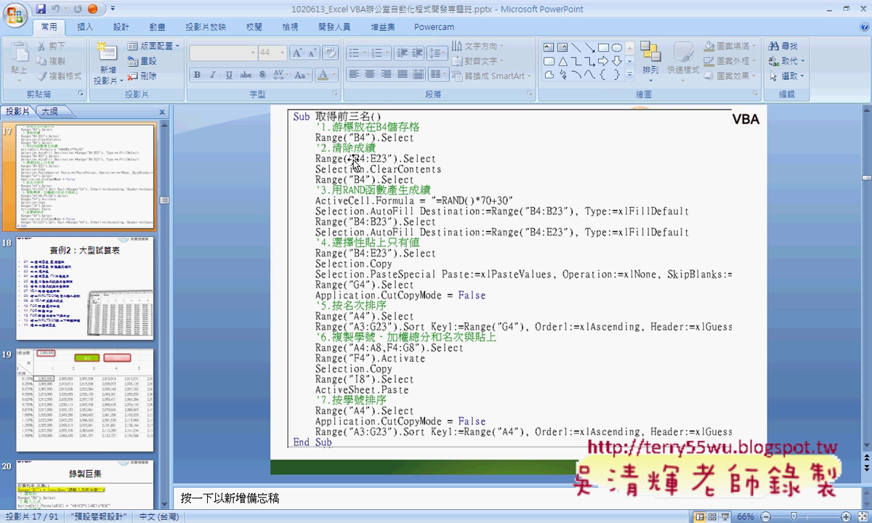
left_click(829, 13)
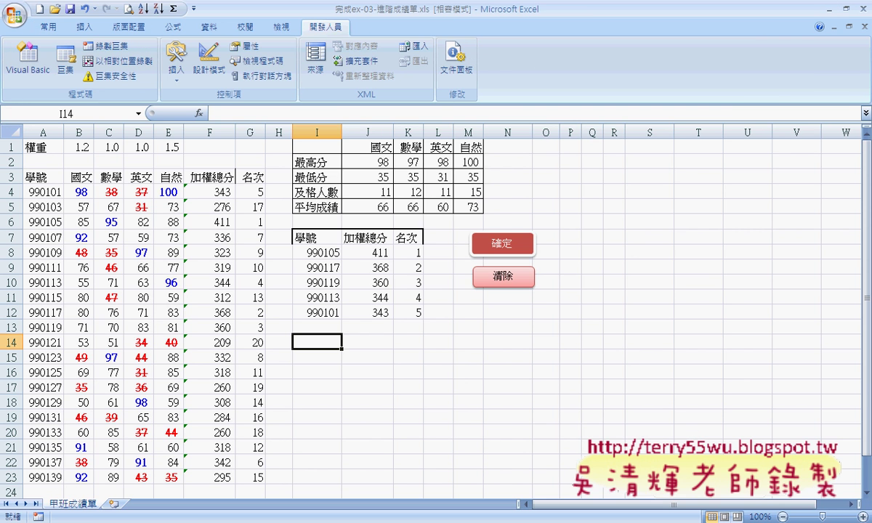
Back in the VBA editor, set the Editor Format font size to 14 and review Macro2's code
key("alt+F11")
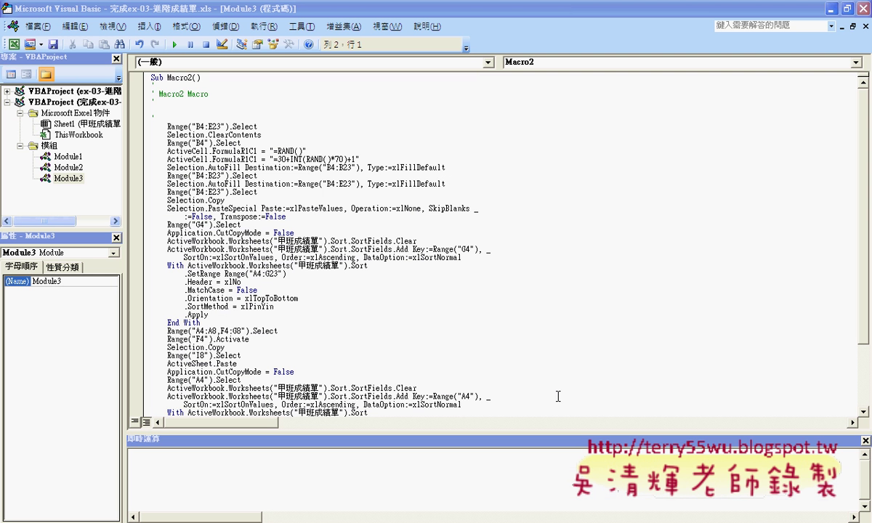
left_click(448, 215)
left_click(302, 26)
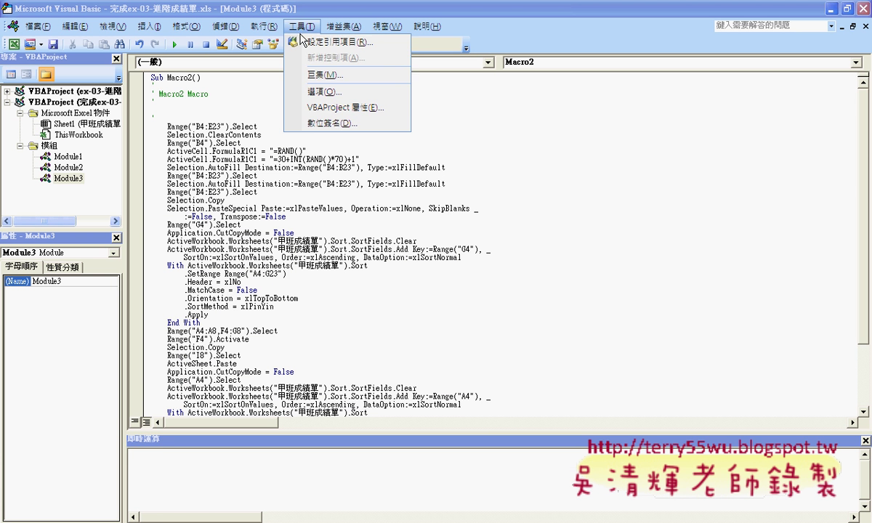
left_click(314, 95)
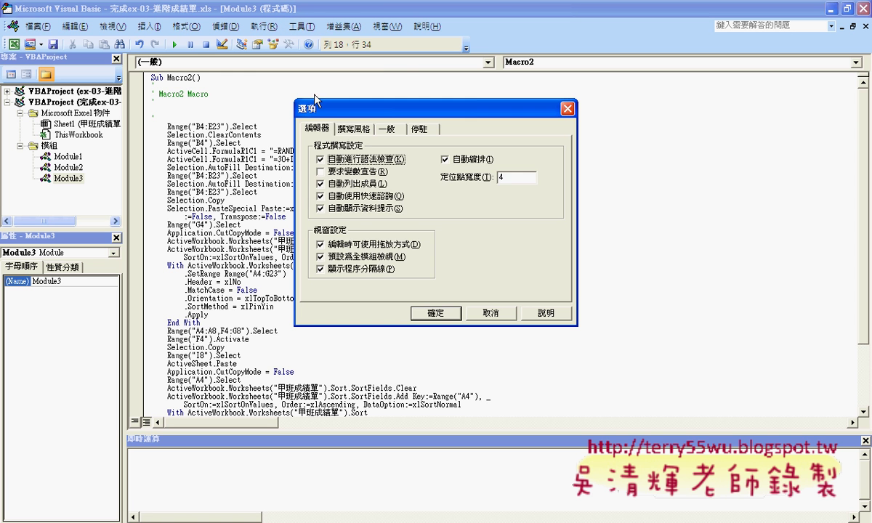
left_click(354, 129)
left_click(500, 189)
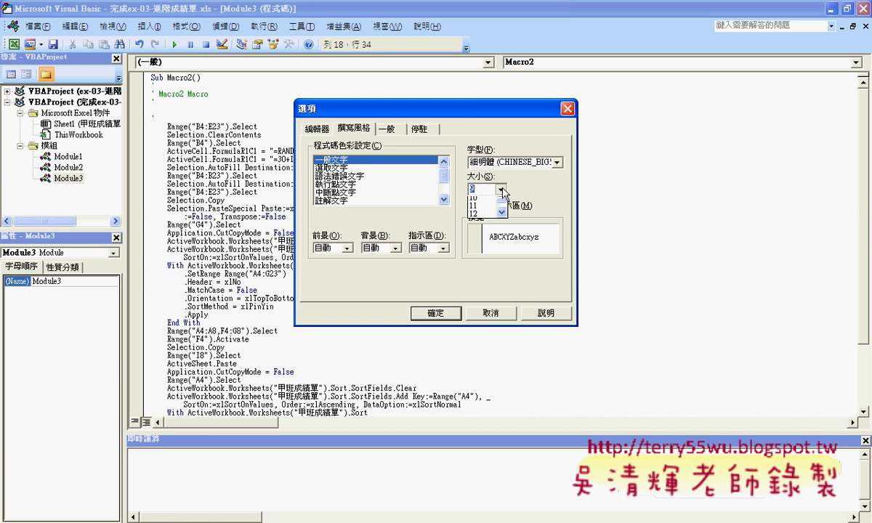
scroll(483, 218, "down", 1)
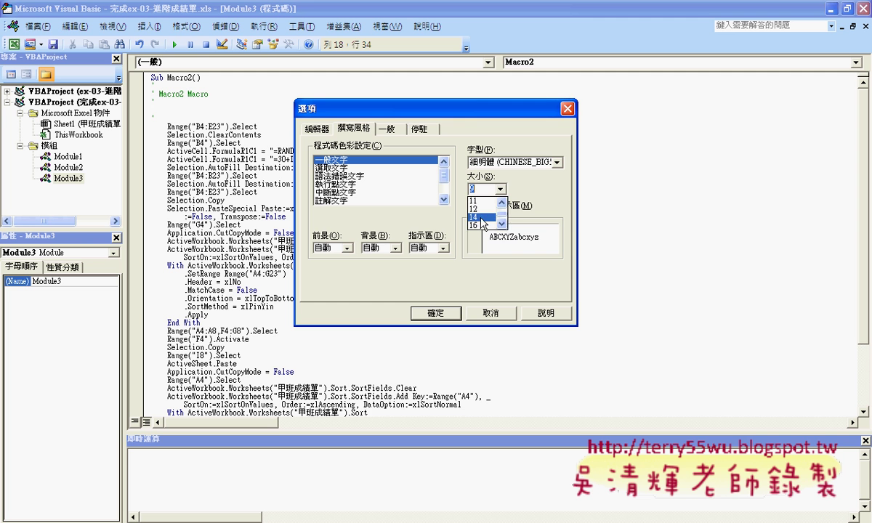
left_click(483, 218)
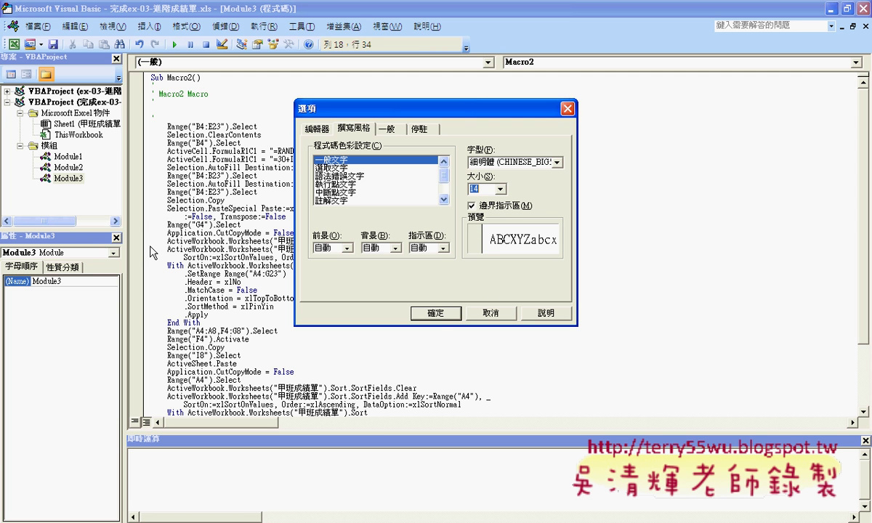
left_click(433, 314)
scroll(420, 248, "down", 2)
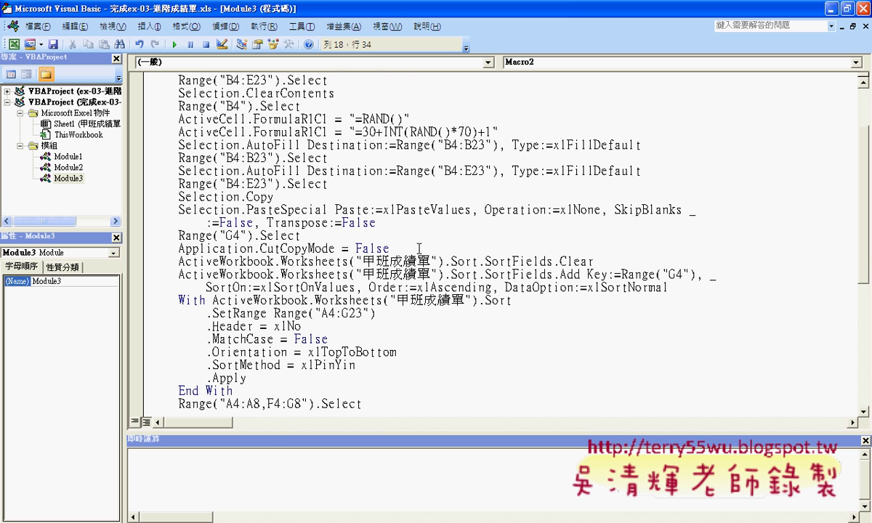
scroll(417, 248, "down", 1)
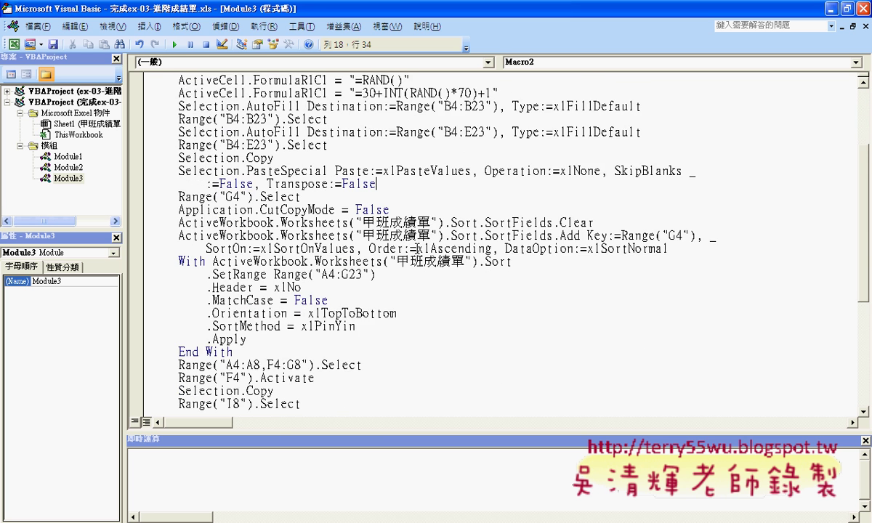